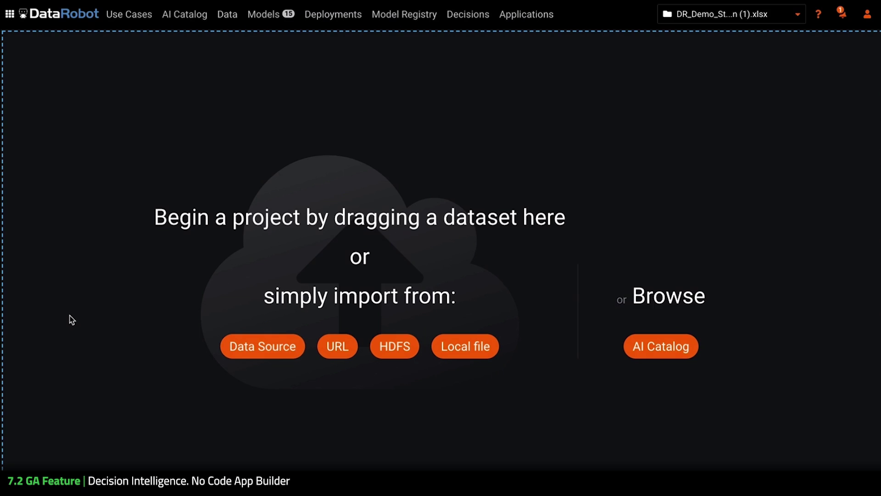
Browse the Applications gallery and search the created apps for 'readm'.
click(528, 15)
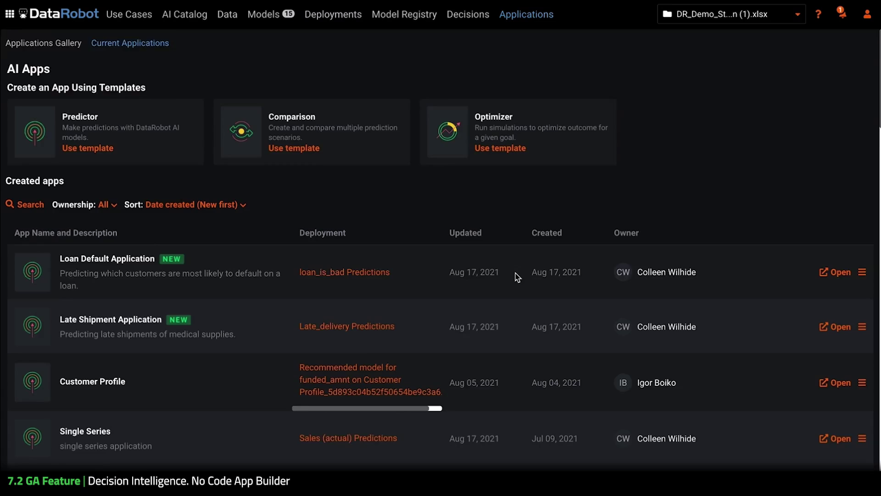
scroll(516, 273, down, 4)
scroll(516, 273, up, 3)
scroll(516, 274, up, 1)
click(28, 205)
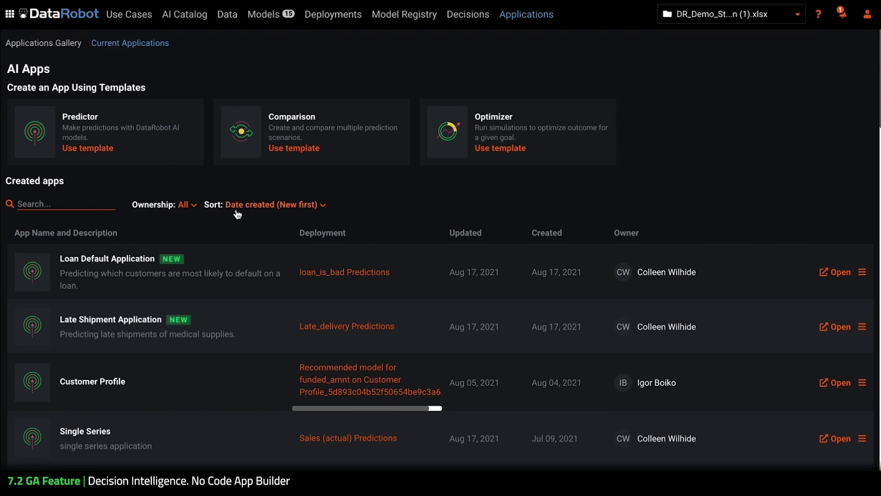
text(readm)
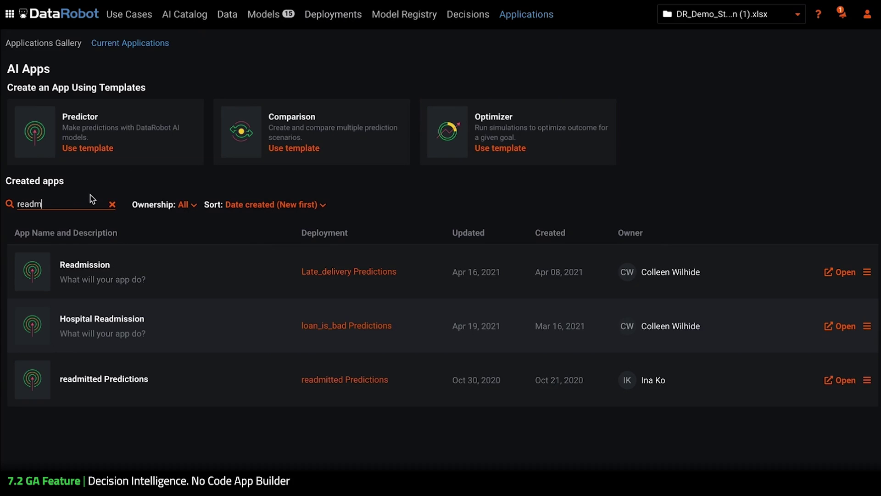
Clear the search, review the Ownership and Sort options, and open Loan Default Application.
click(113, 207)
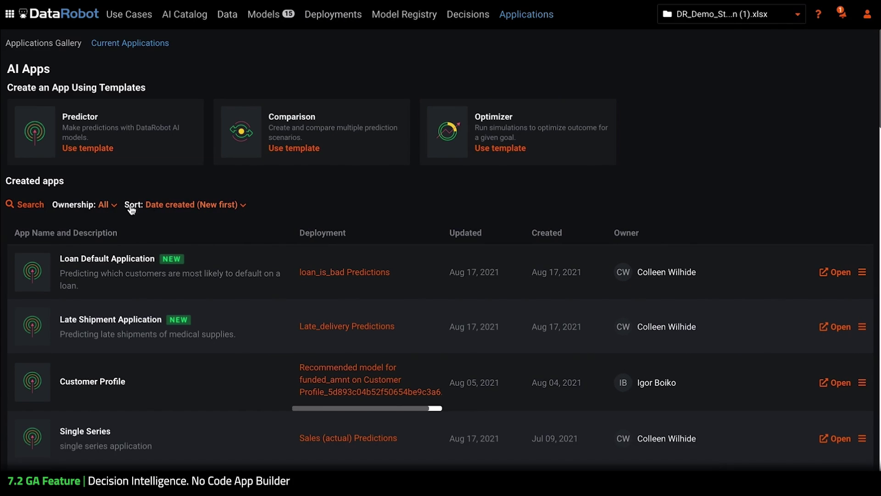
click(115, 208)
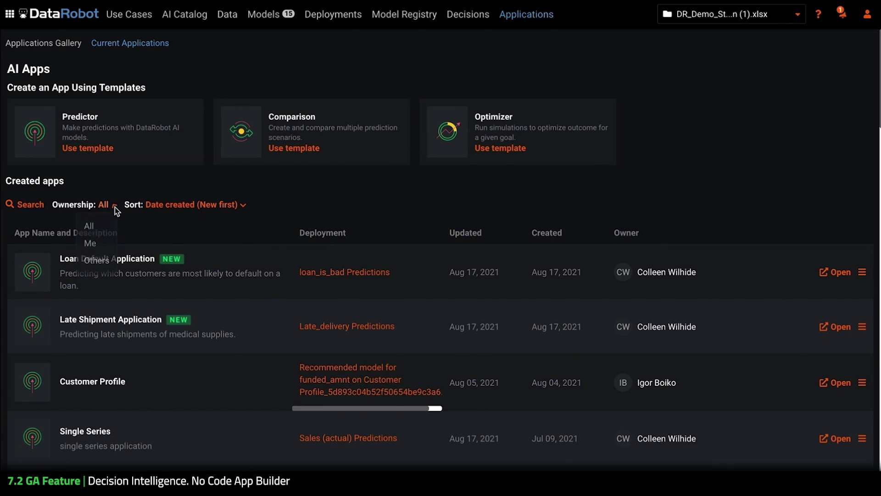
click(243, 206)
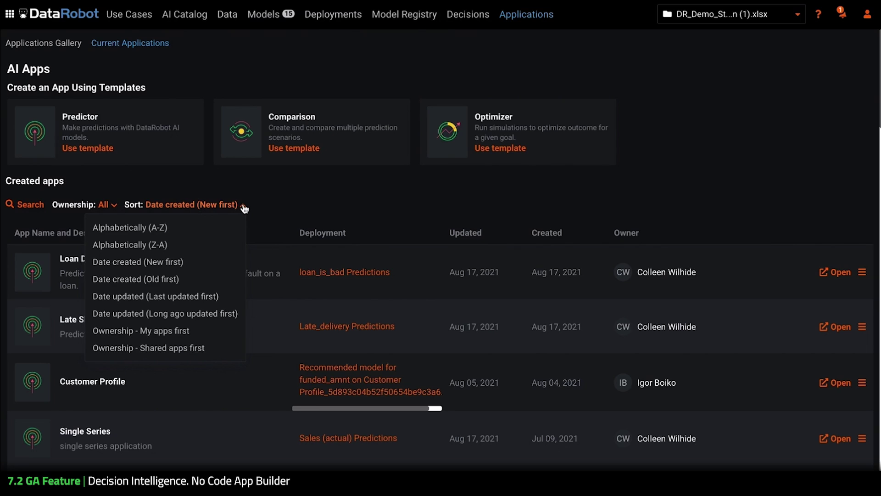
click(841, 272)
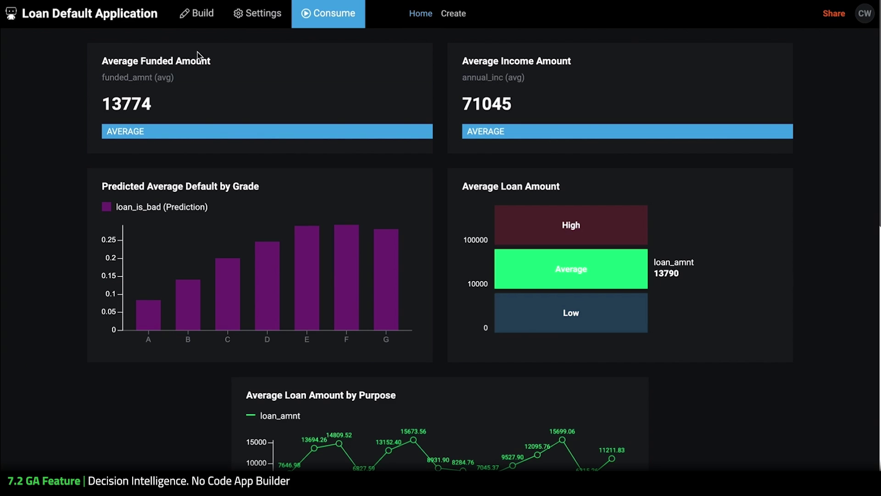
click(198, 19)
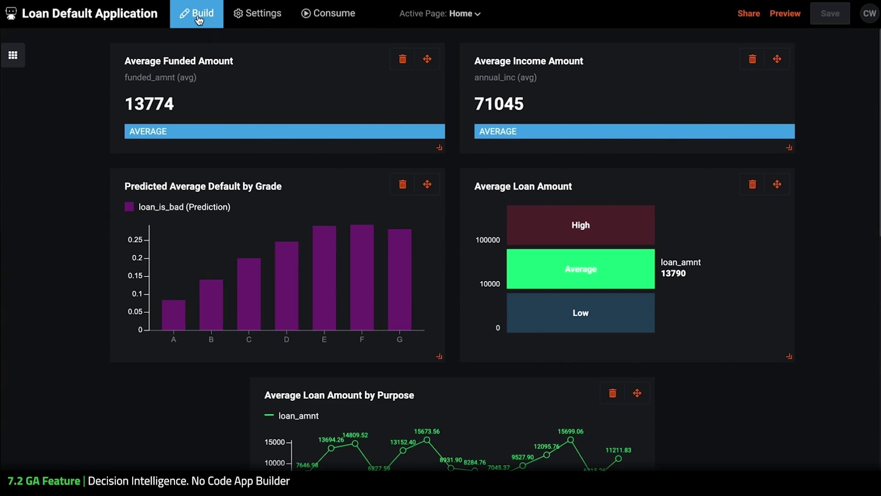
click(333, 18)
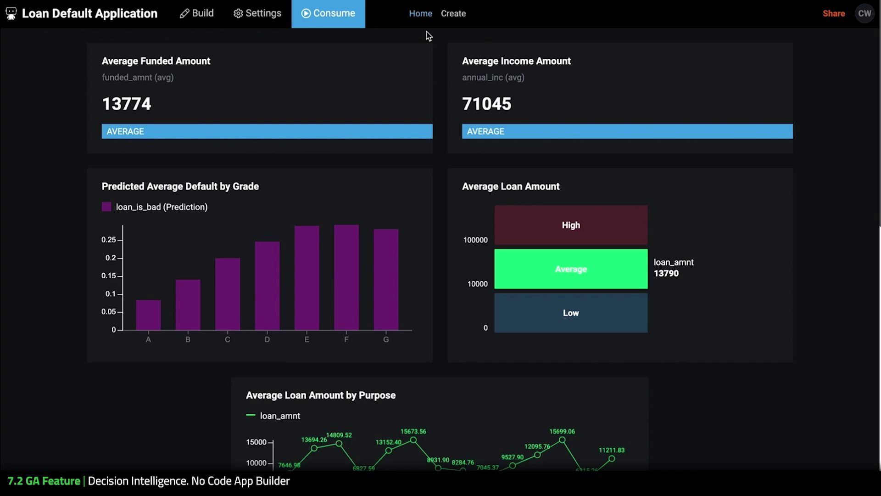
In Build mode, go to the Applicant Information page and select its What-if and Optimizer widget.
click(207, 14)
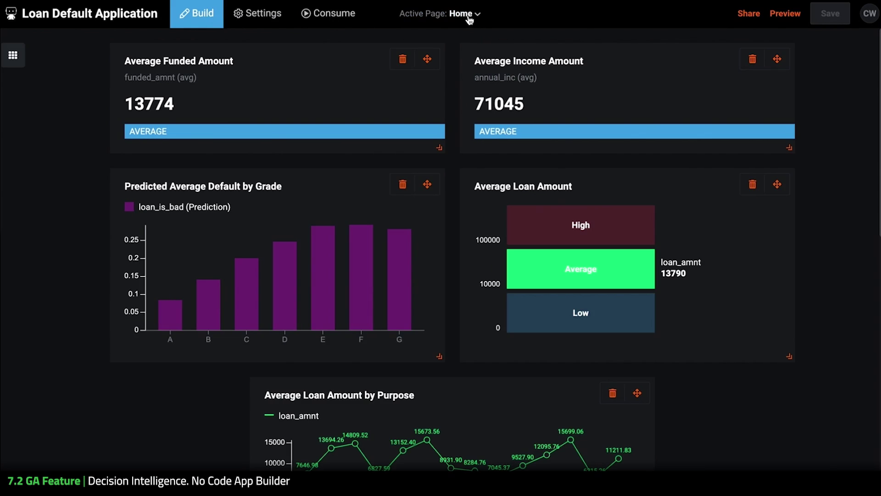
click(467, 16)
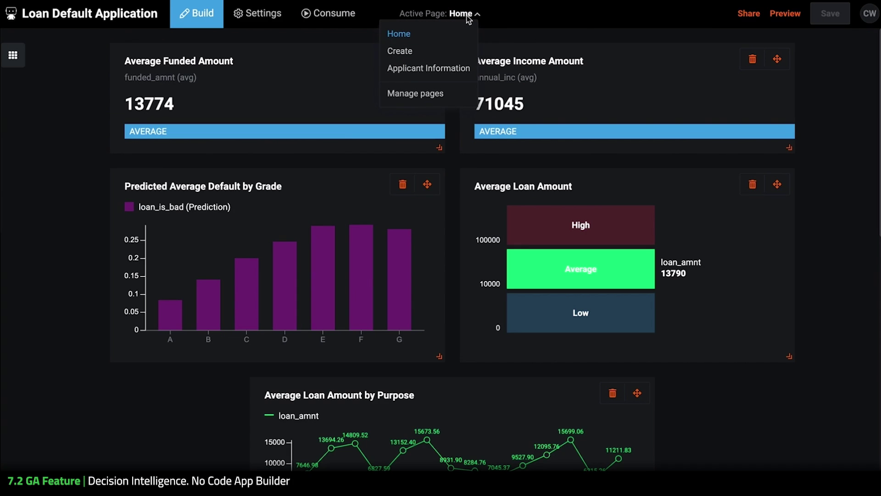
click(452, 75)
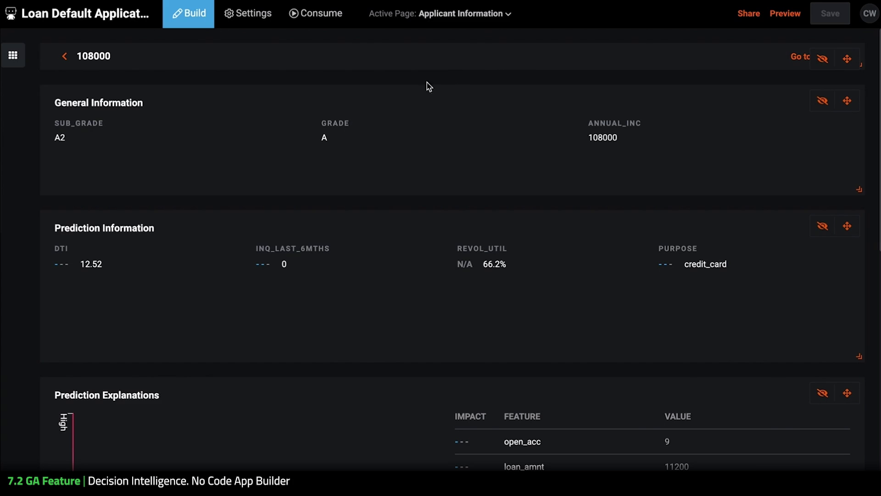
scroll(173, 179, down, 15)
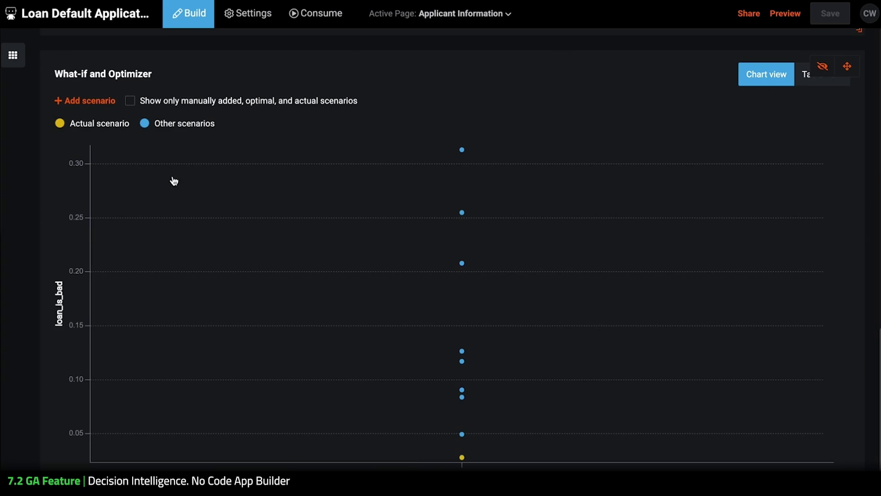
click(226, 246)
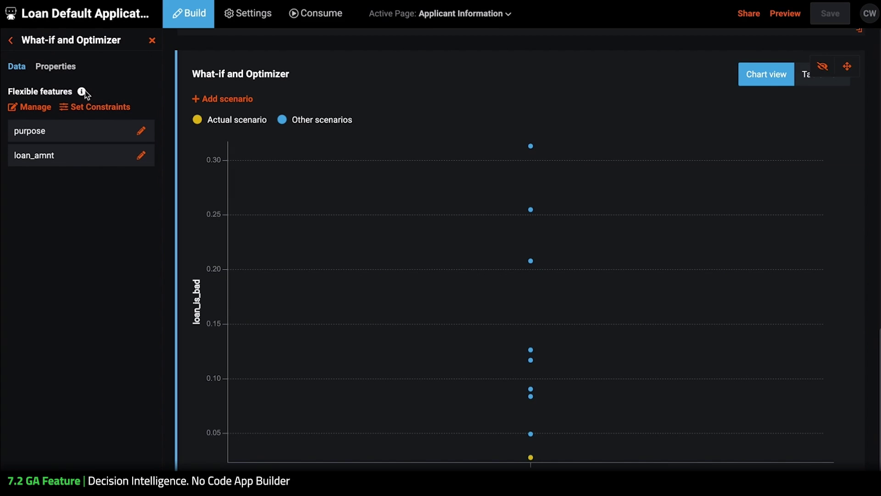
Turn on Enable scenario optimizer and Constrain sum of features, with a default 1000 maximum, in the widget Properties.
click(62, 67)
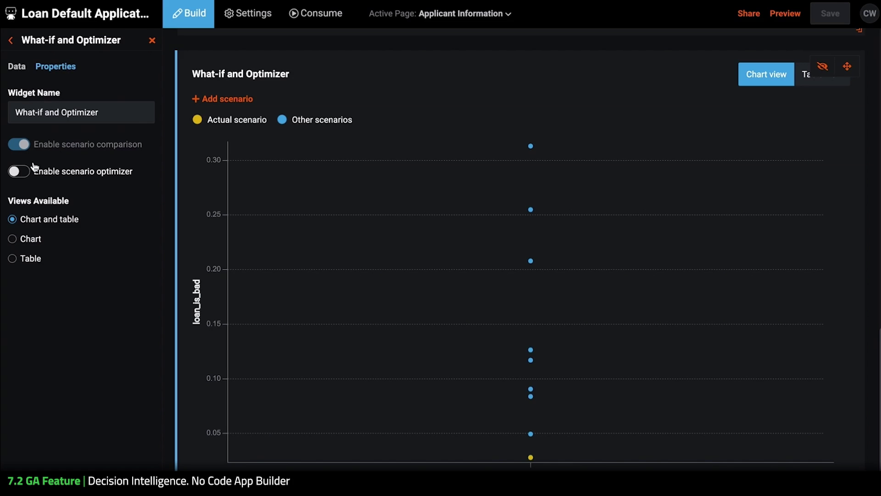
click(26, 177)
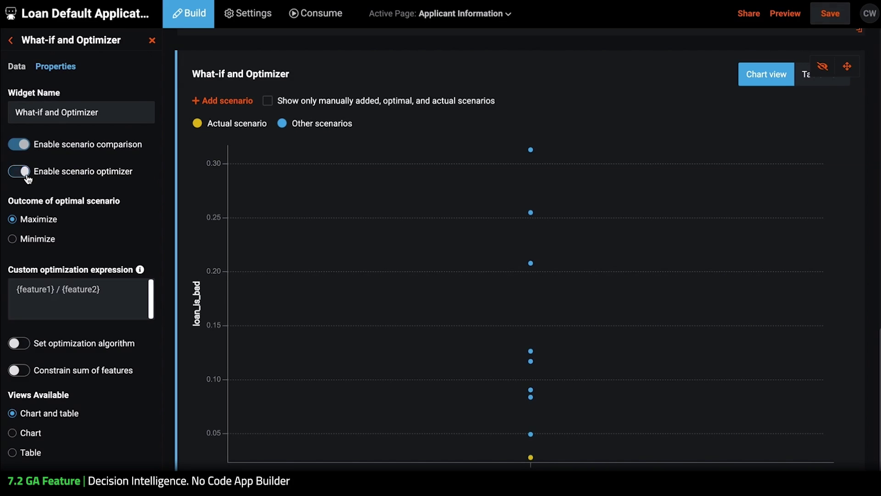
scroll(107, 333, down, 1)
scroll(106, 333, down, 2)
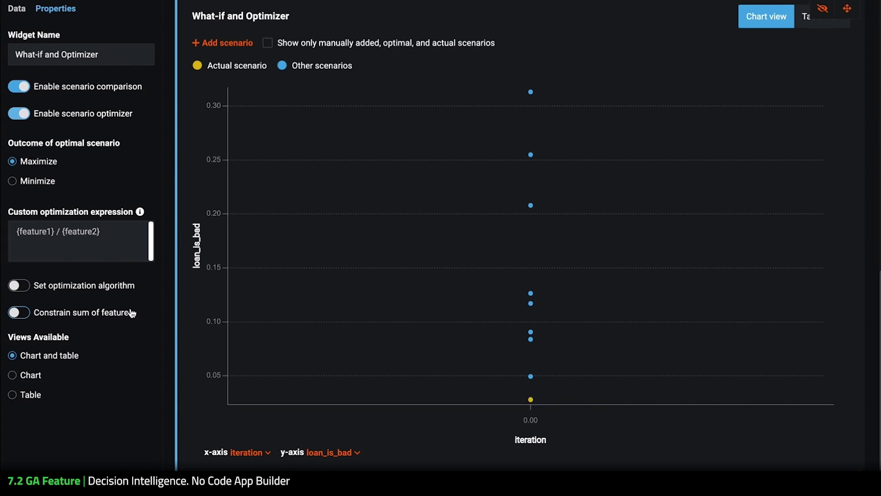
click(125, 311)
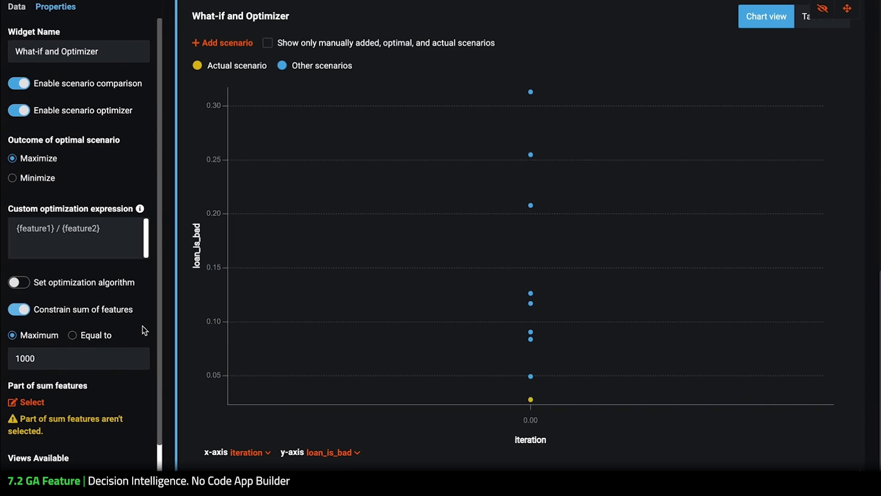
scroll(145, 331, down, 2)
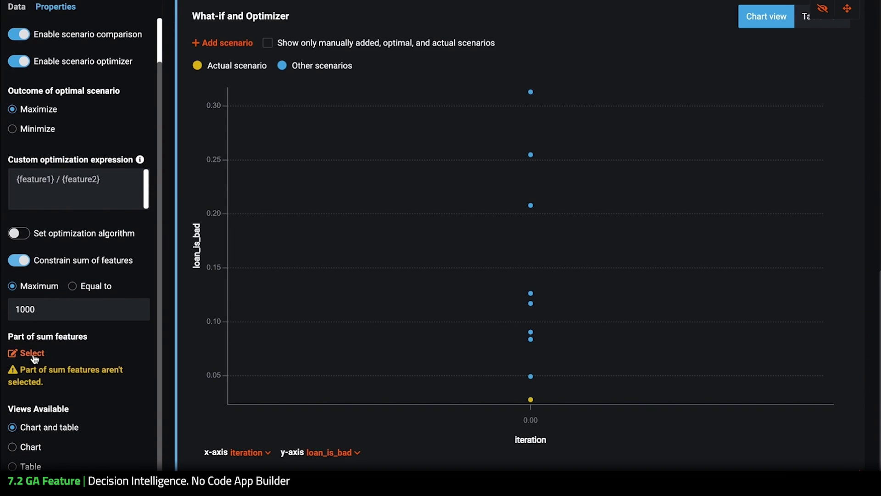
scroll(35, 354, down, 1)
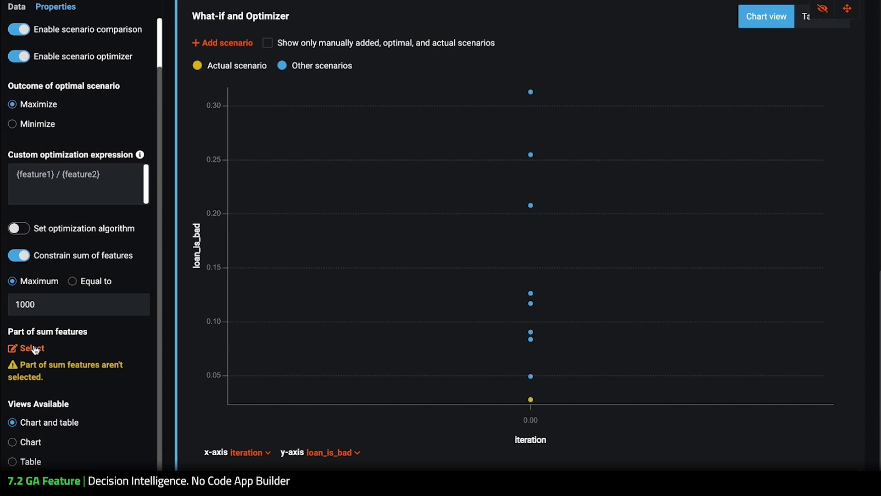
Choose loan_amnt and funded_amnt as the features counted in the constrained sum.
click(35, 348)
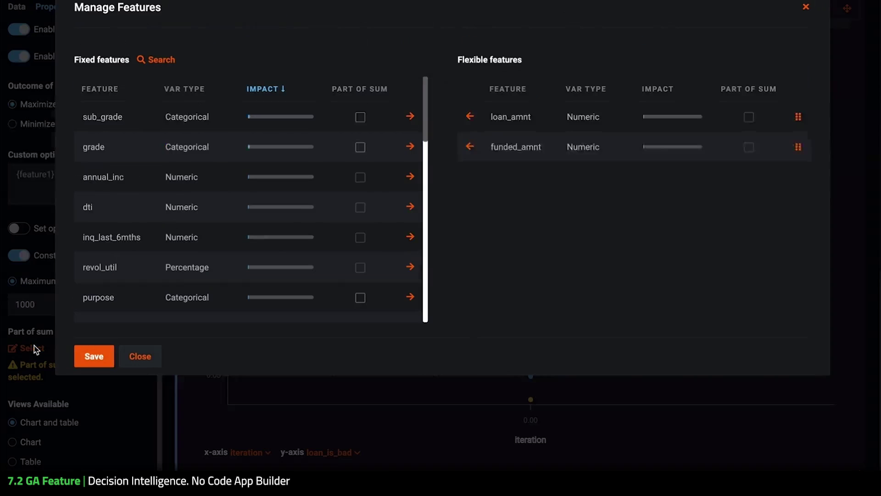
click(749, 155)
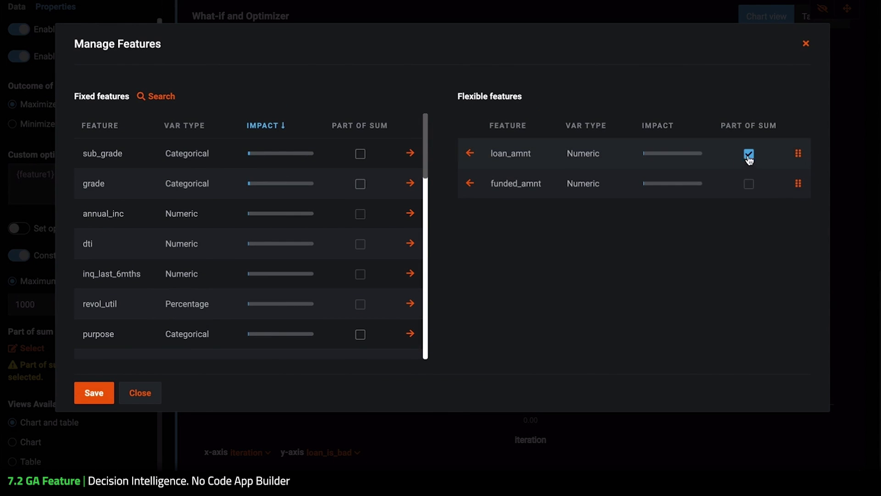
click(749, 185)
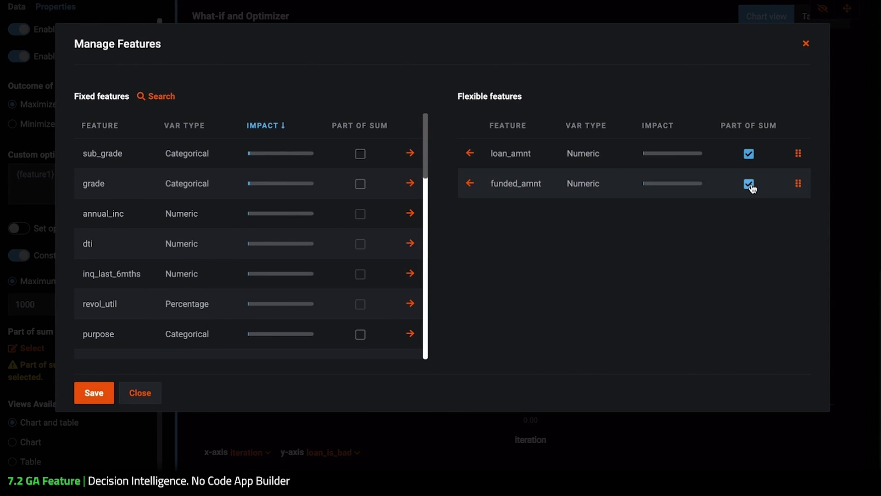
click(94, 393)
Raise the sum limit from 1000 to 35000, save the app, and switch to Consume.
click(51, 335)
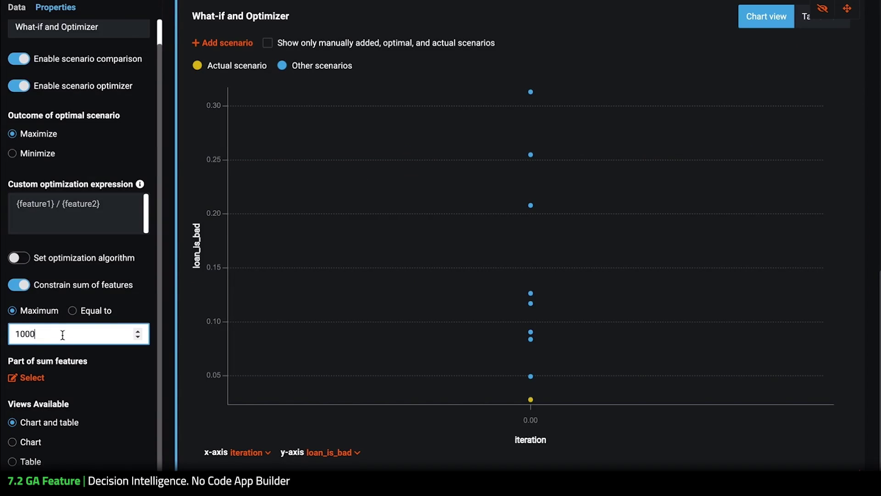
drag(60, 334, 3, 335)
text(35000)
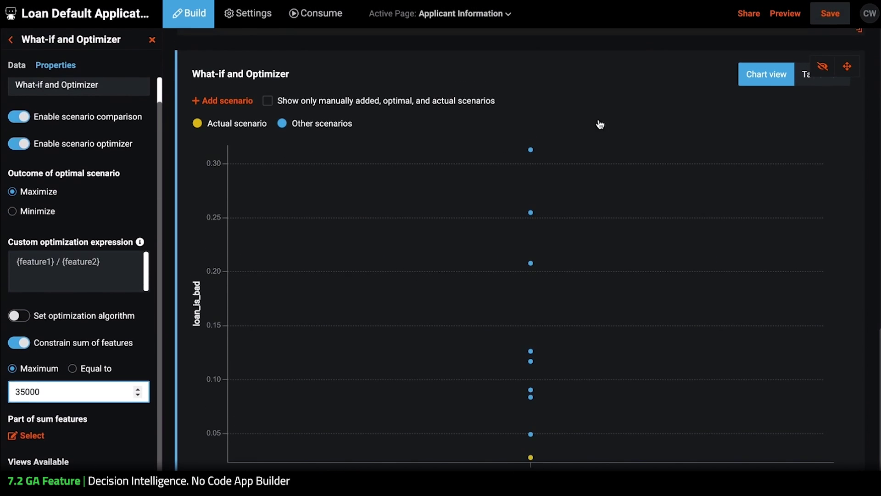
click(825, 20)
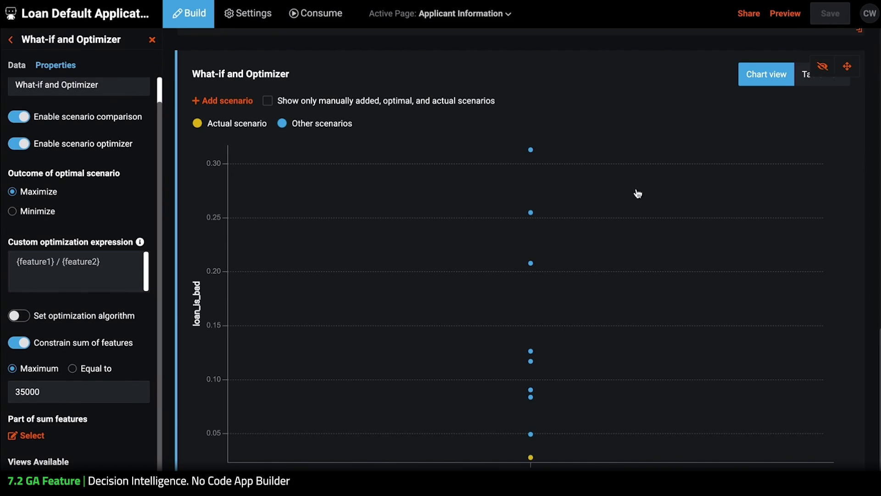
click(318, 18)
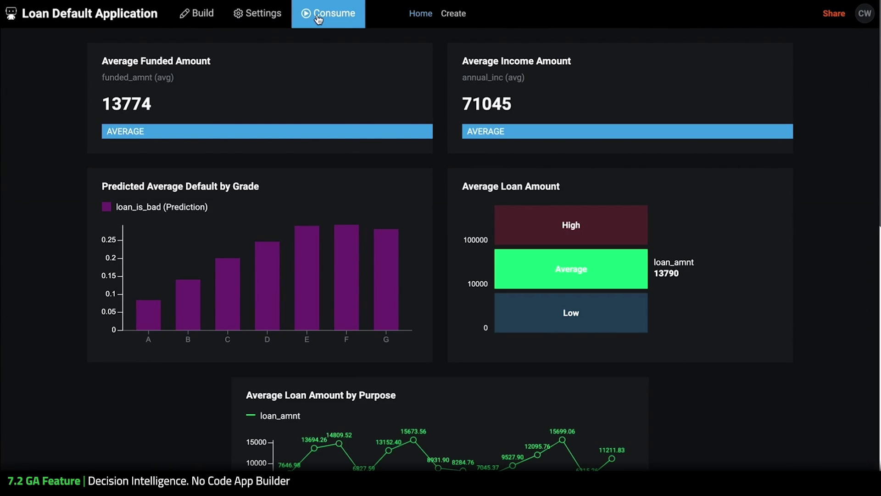
Create a new applicant row with funded_amnt 1000 and loan_amnt 35000.
click(446, 16)
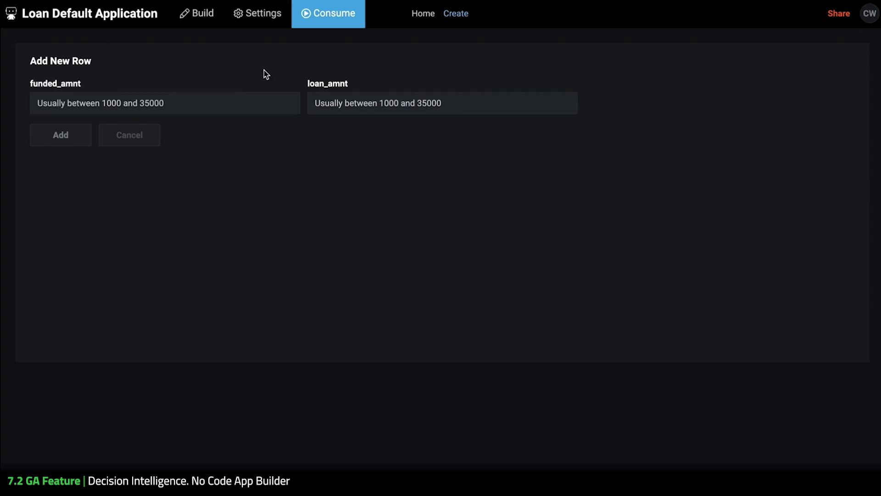
click(262, 103)
text(1000)
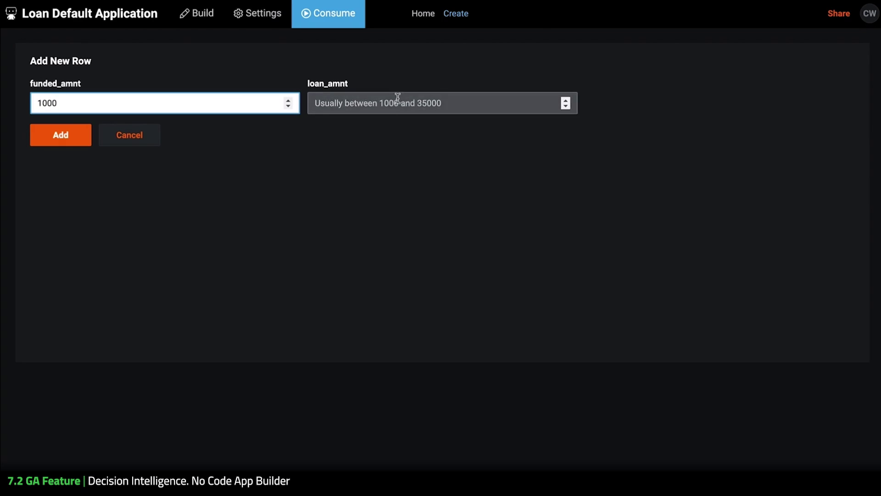
click(399, 94)
text(35000)
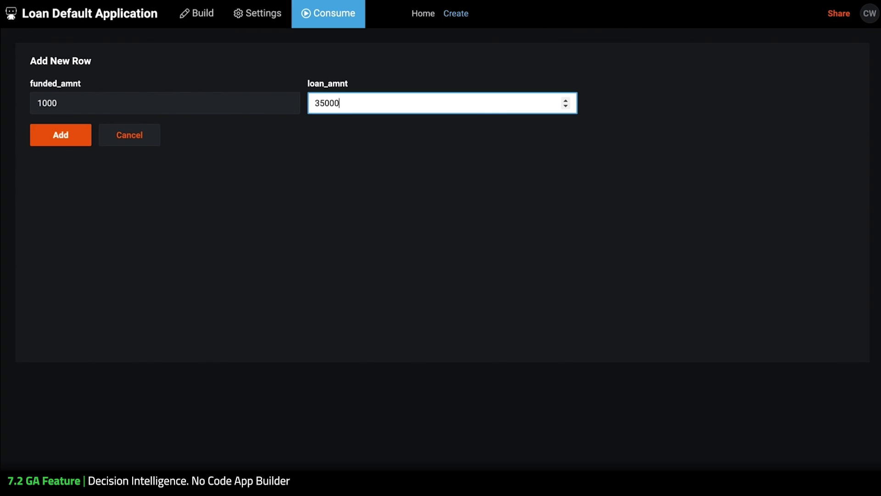
click(57, 138)
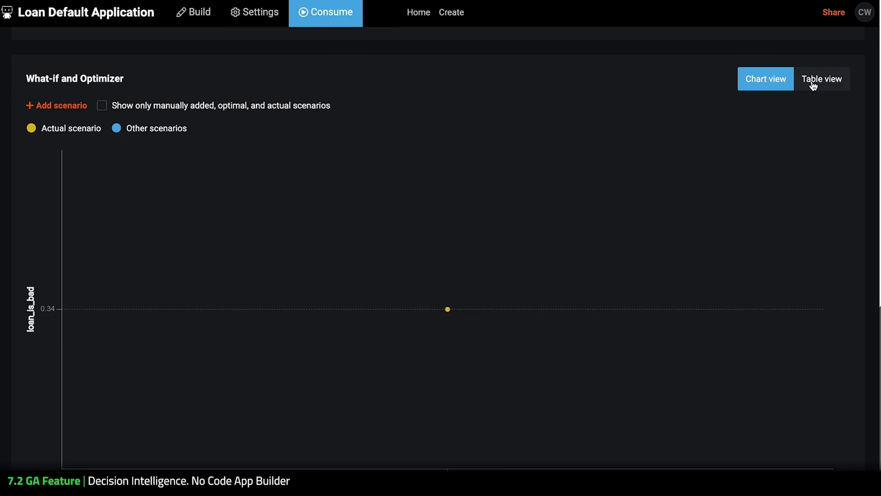
Show the What-if results as a table and scroll through the 1801 scenarios.
click(813, 81)
scroll(226, 329, up, 2)
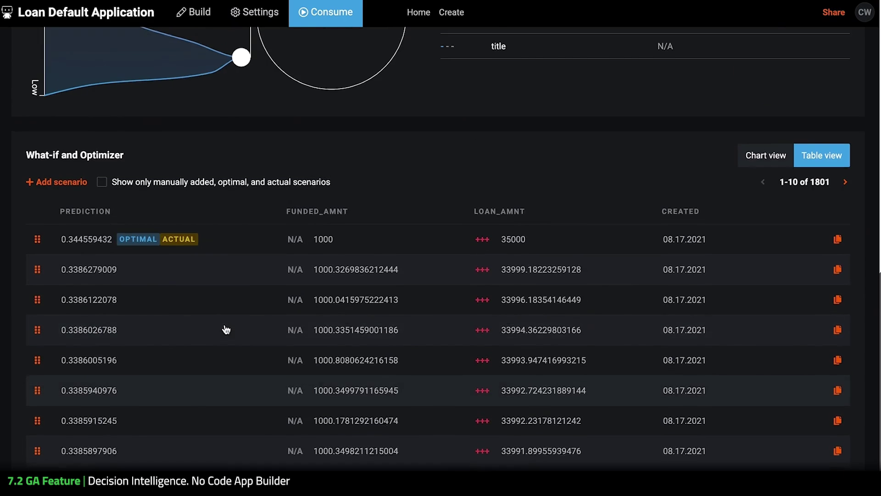
scroll(227, 329, down, 1)
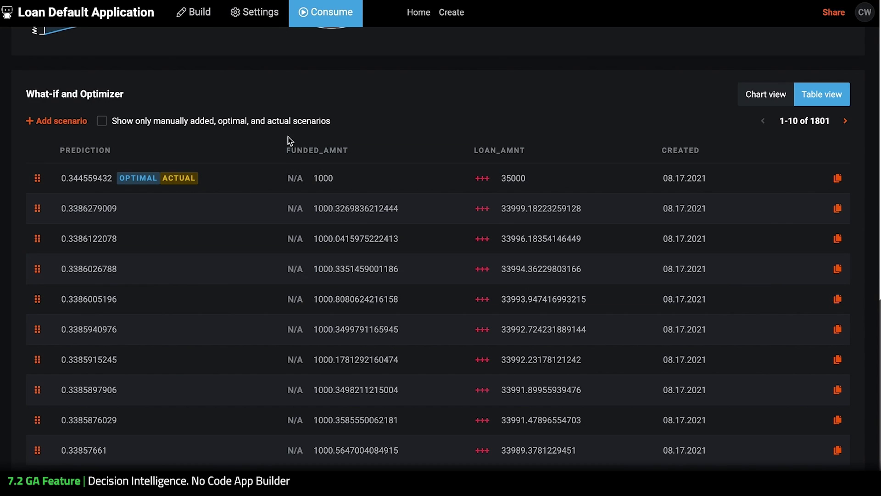
Back in Build, change the sum constraint from a maximum to Equal to 35000 and save.
click(198, 19)
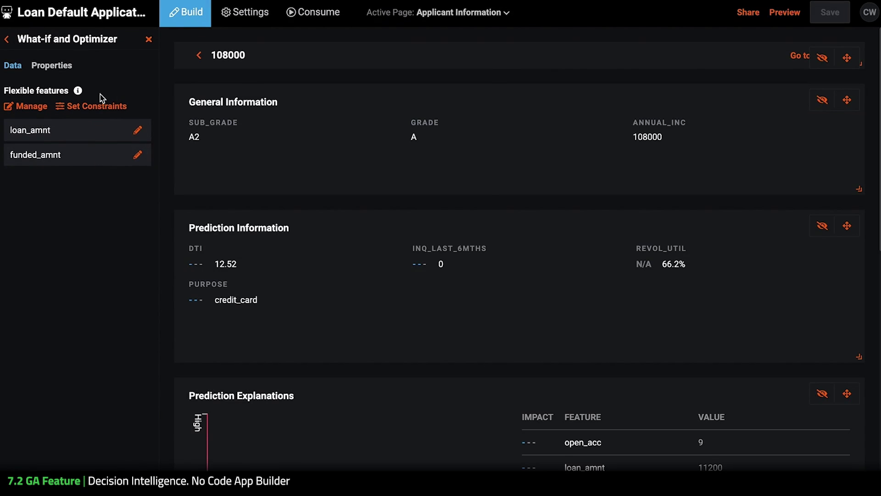
click(64, 69)
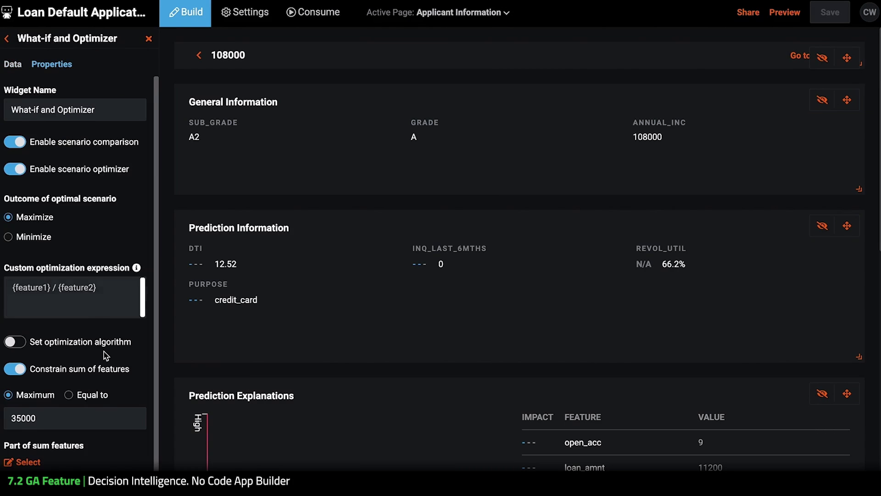
scroll(106, 355, down, 1)
click(96, 371)
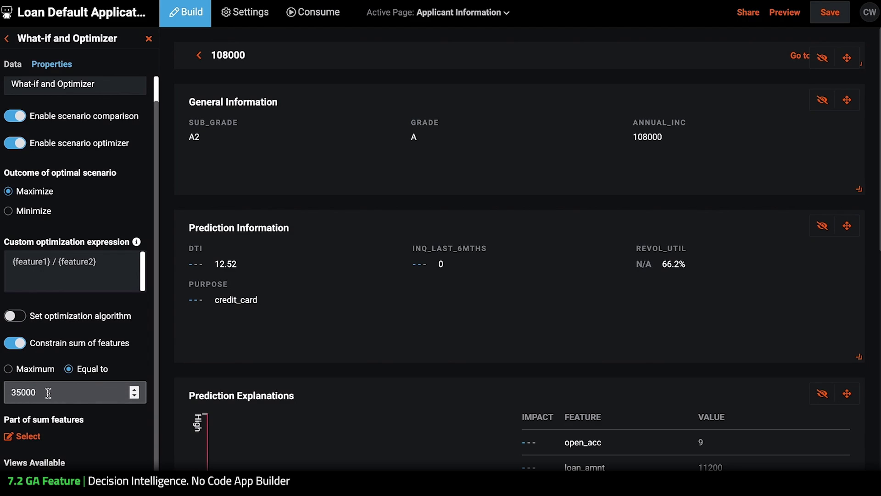
click(70, 393)
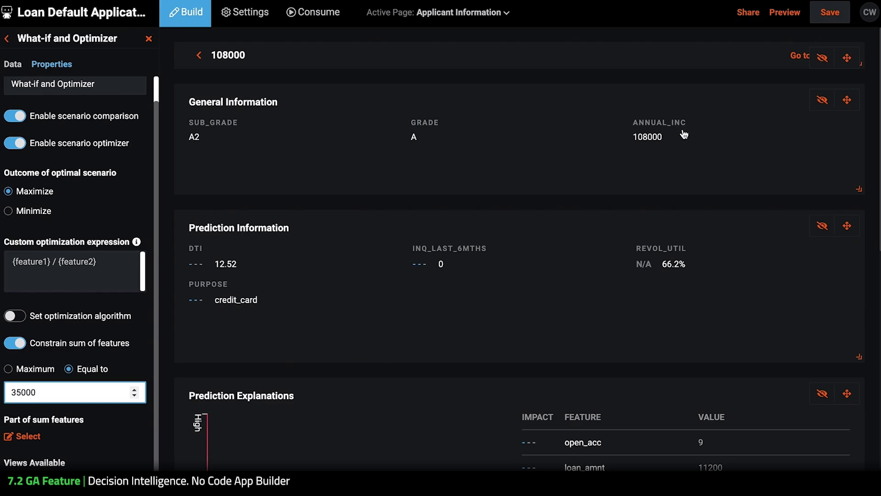
click(831, 15)
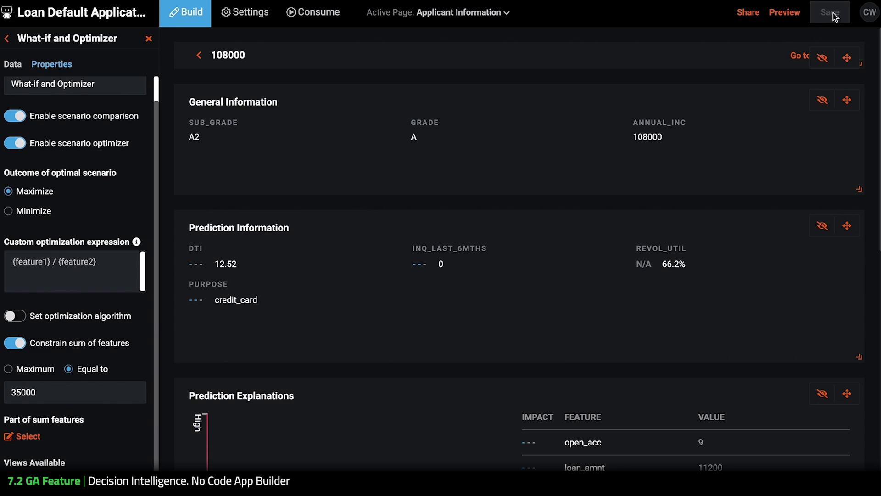
Return to Consume and add another row with funded_amnt 1000 and loan_amnt 35000.
click(314, 17)
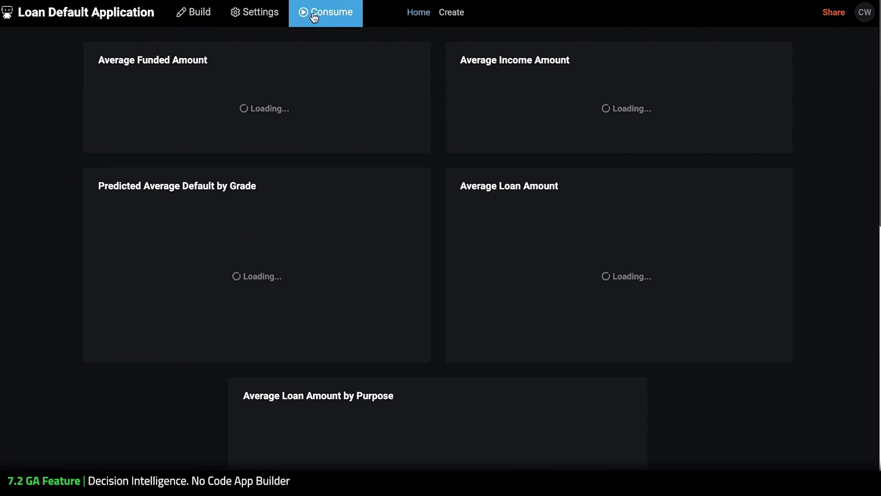
click(454, 15)
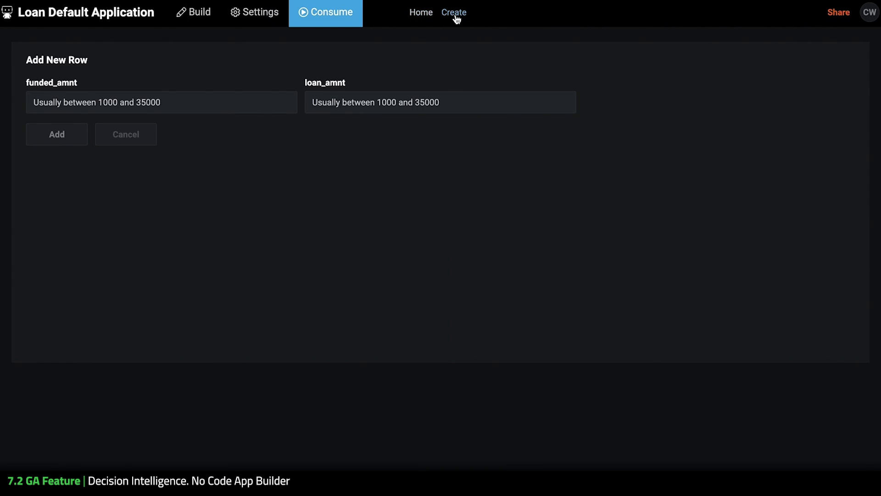
click(165, 98)
text(1000)
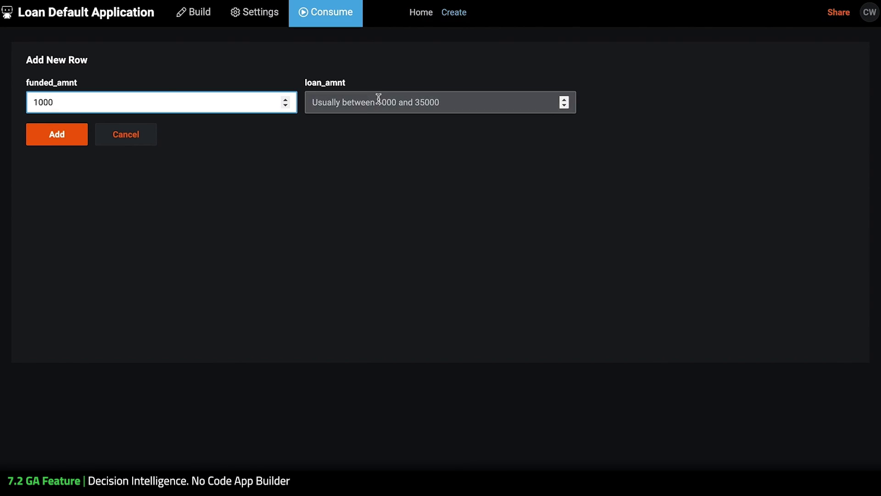
click(379, 98)
text(35000)
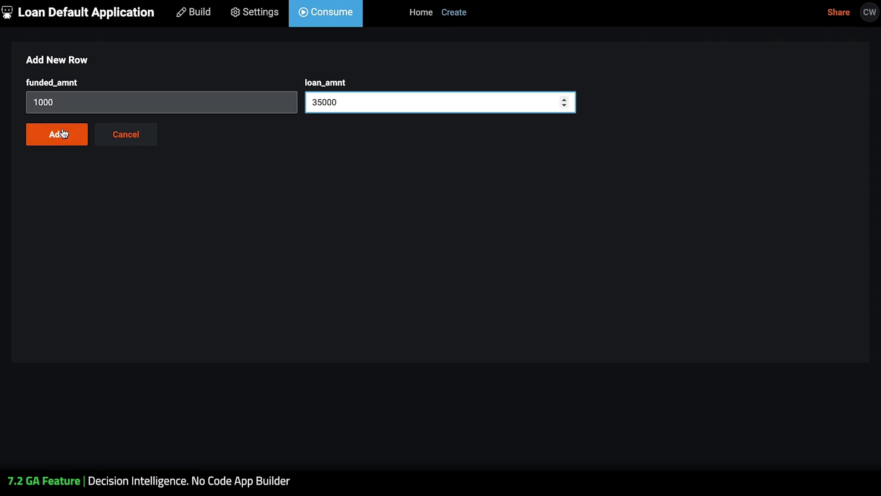
click(63, 133)
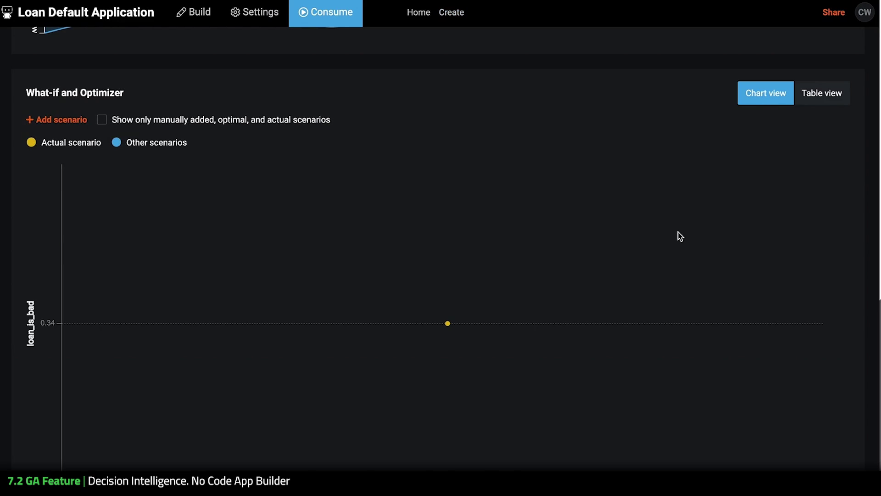
Switch the new optimizer results to Table view, listing 1901 scenarios.
click(834, 98)
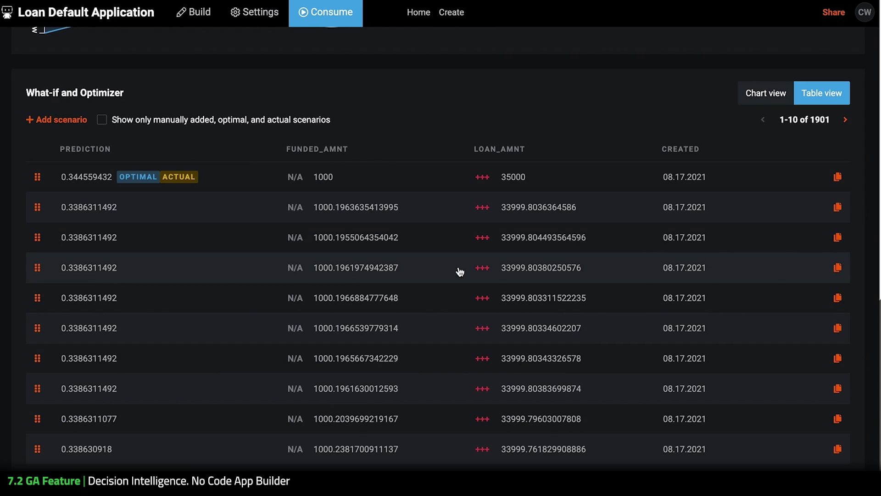
scroll(441, 229, up, 1)
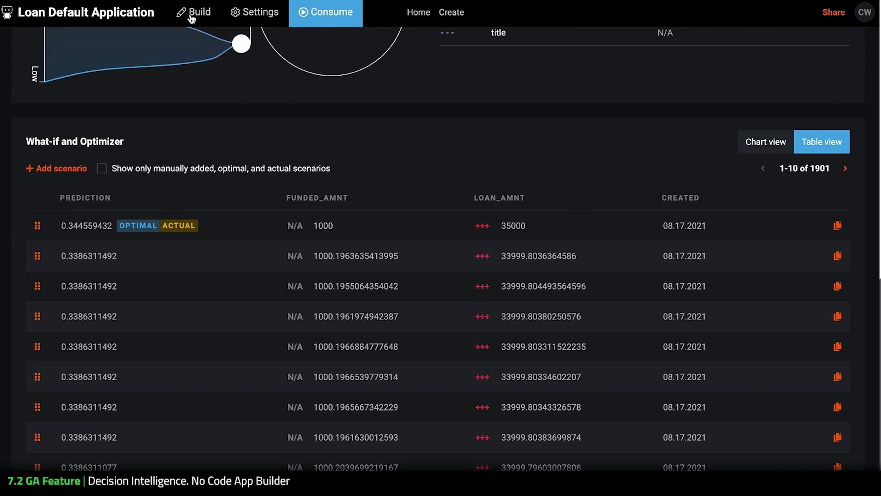
In Build, enable Set optimization algorithm and pick Hyperopt, then go to Number of simulations.
click(192, 13)
click(66, 73)
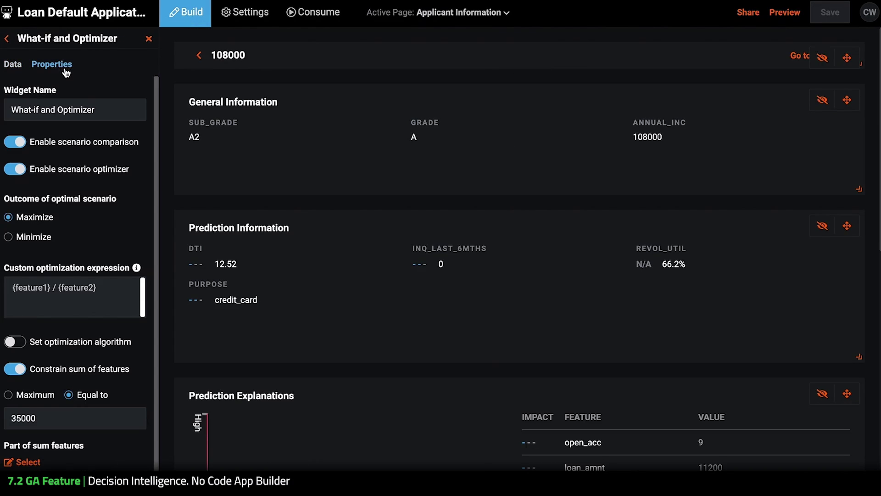
scroll(80, 256, down, 1)
scroll(343, 439, down, 8)
scroll(343, 439, down, 4)
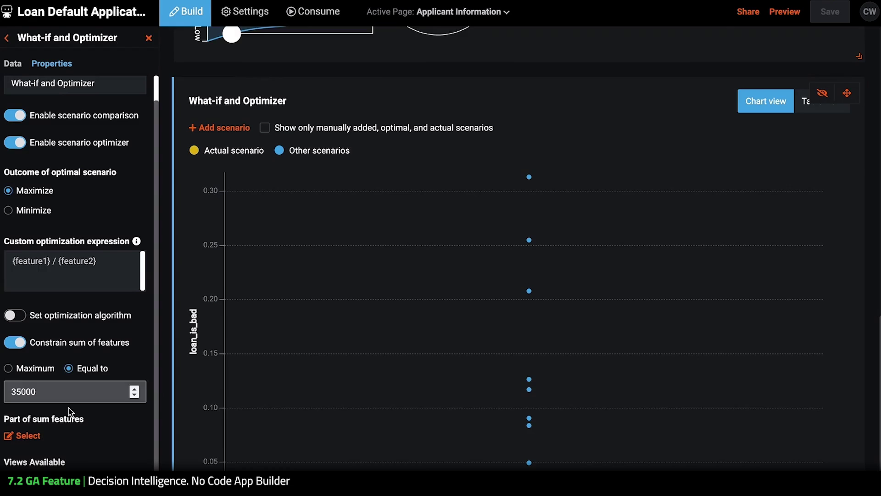
click(21, 318)
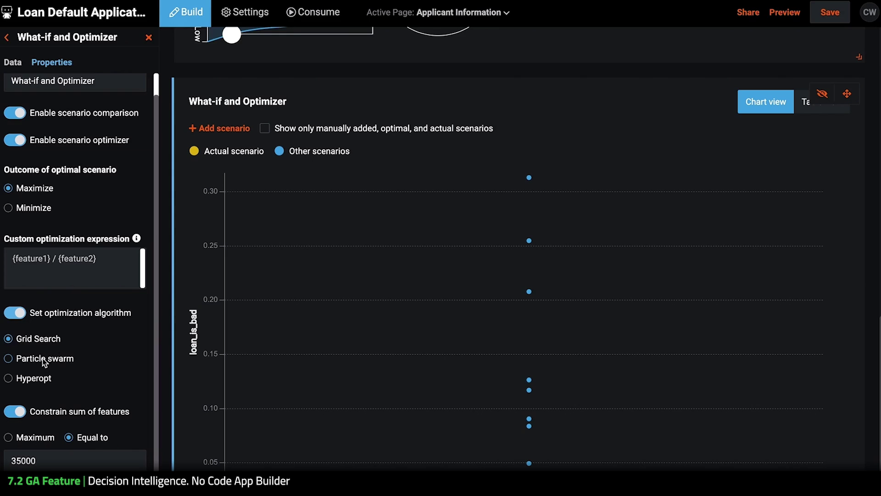
click(45, 361)
click(44, 382)
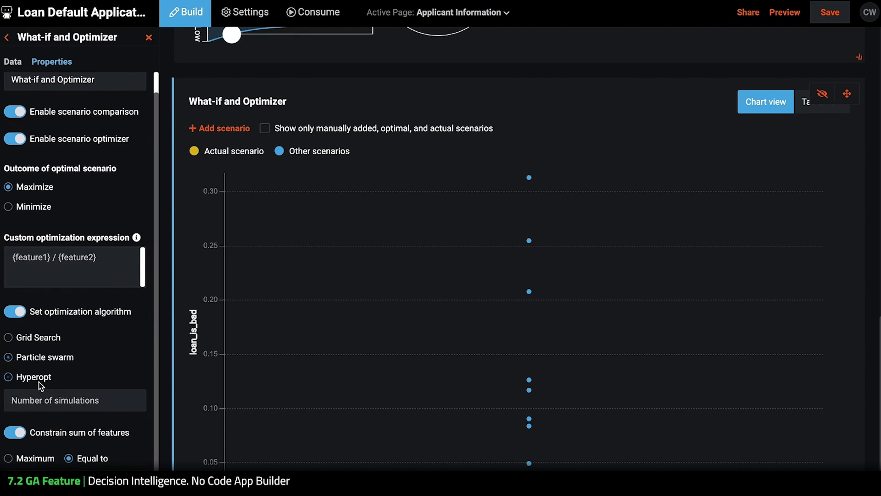
click(71, 399)
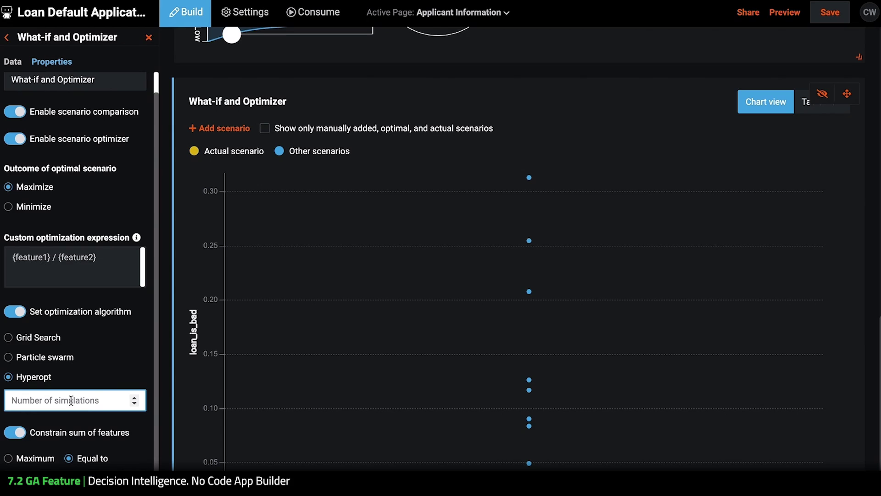